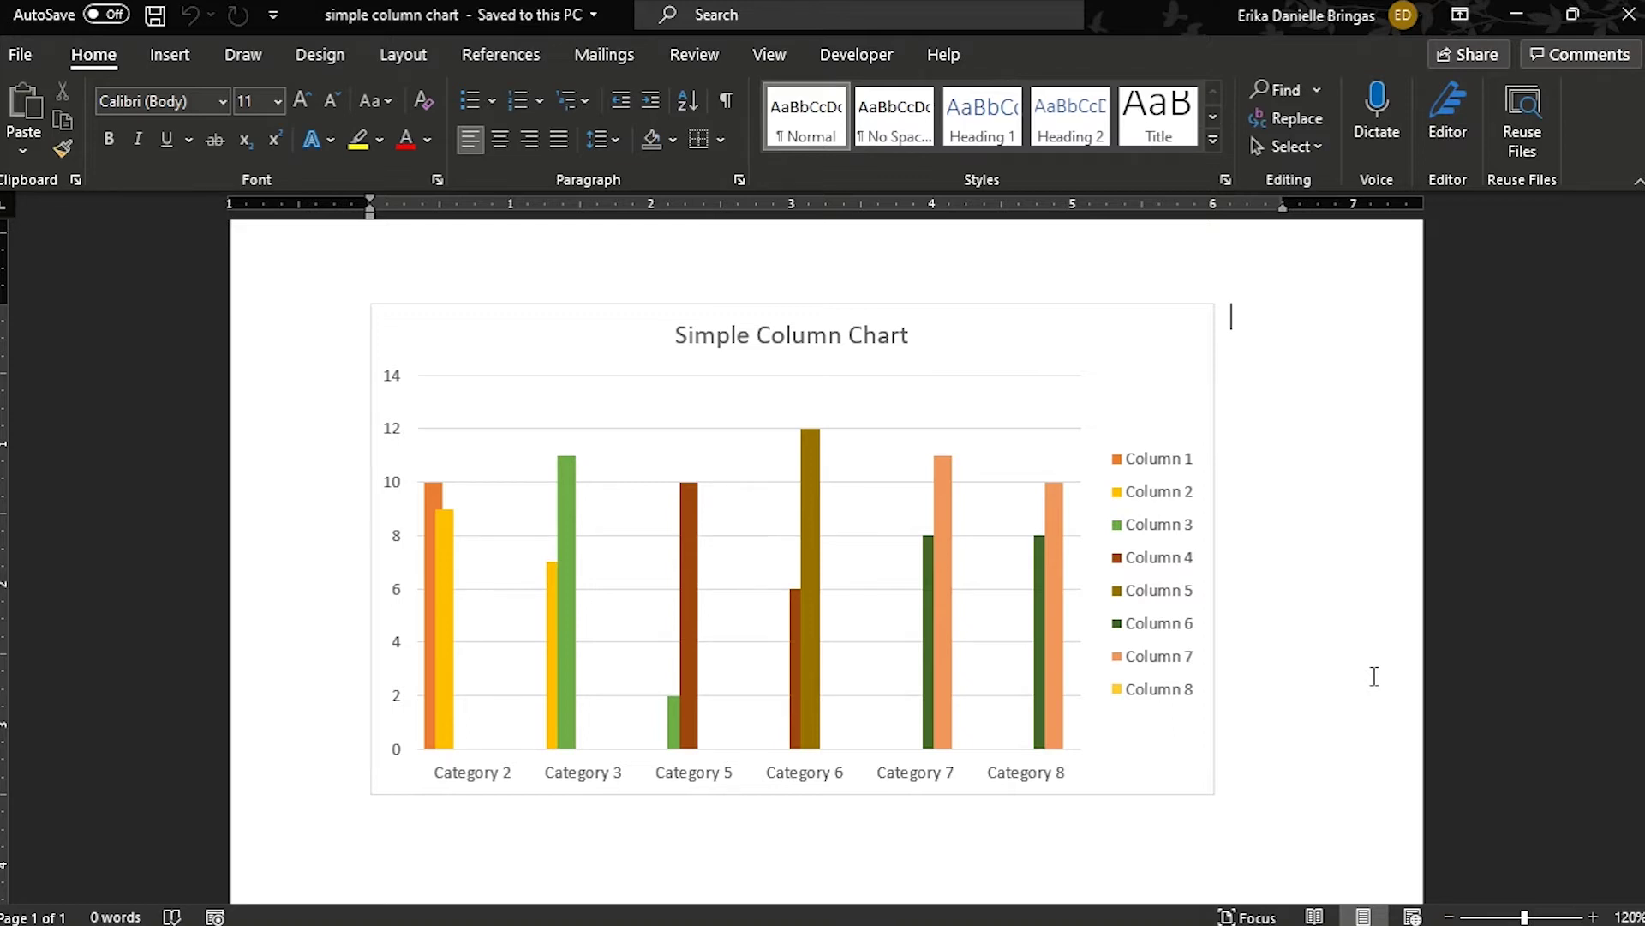
Step: Open the right-click context menu on the Simple Column Chart
{"action": "right_click", "coordinate": [1121, 346]}
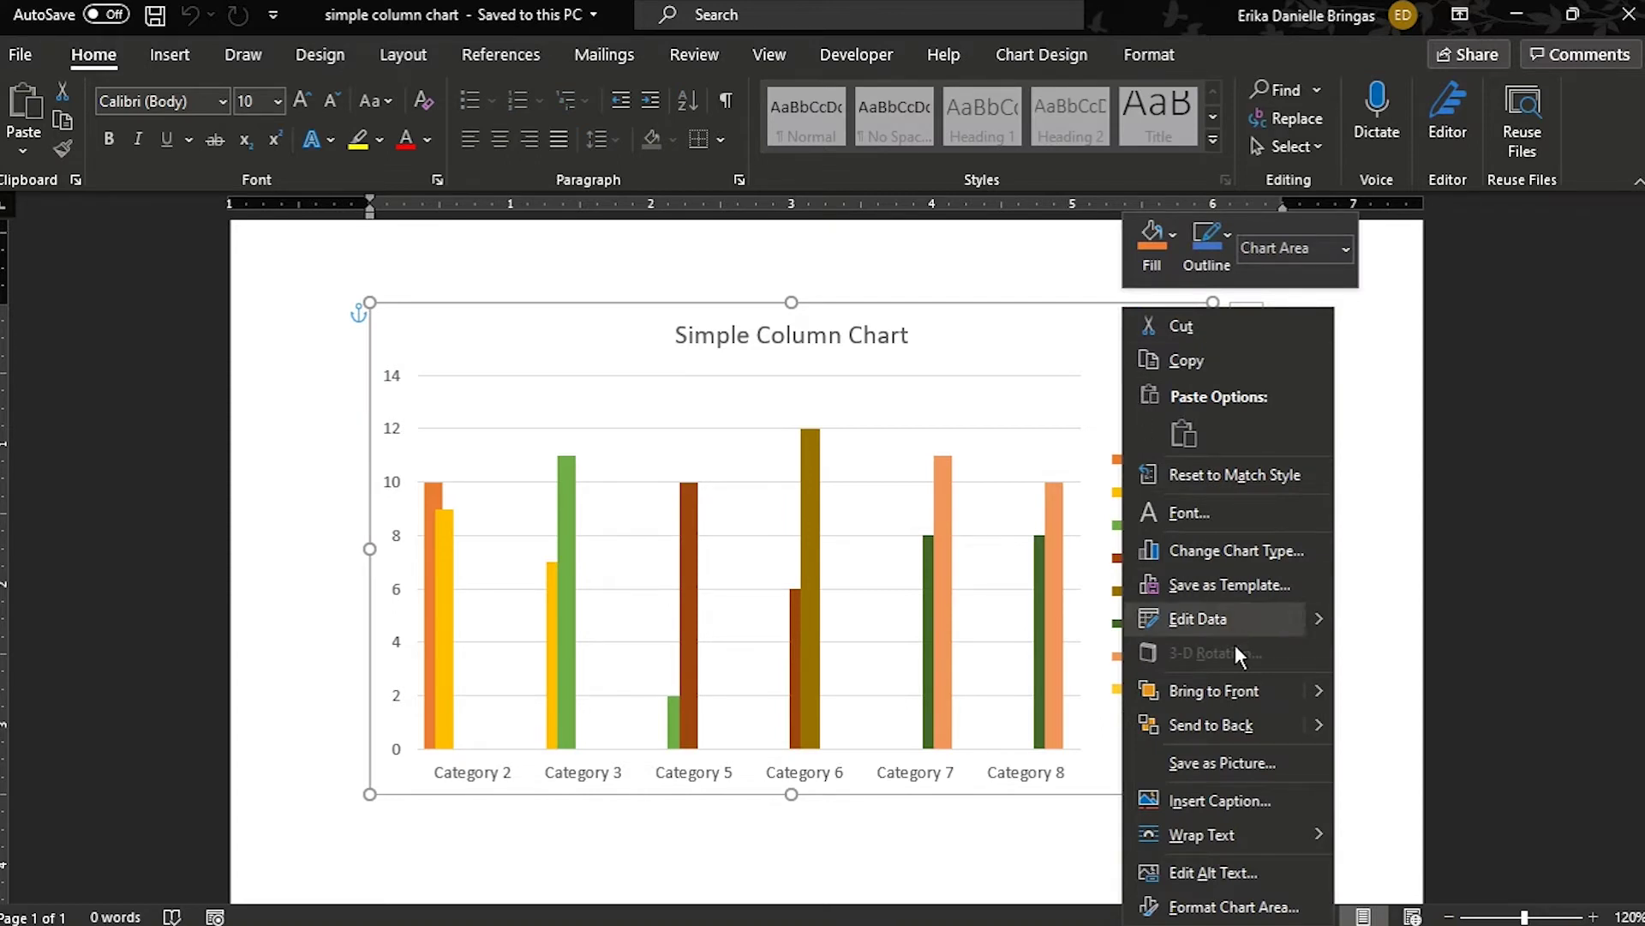
Step: Save the chart as a picture in JPEG File Interchange Format and select the default file name to replace
{"action": "left_click", "coordinate": [1232, 763]}
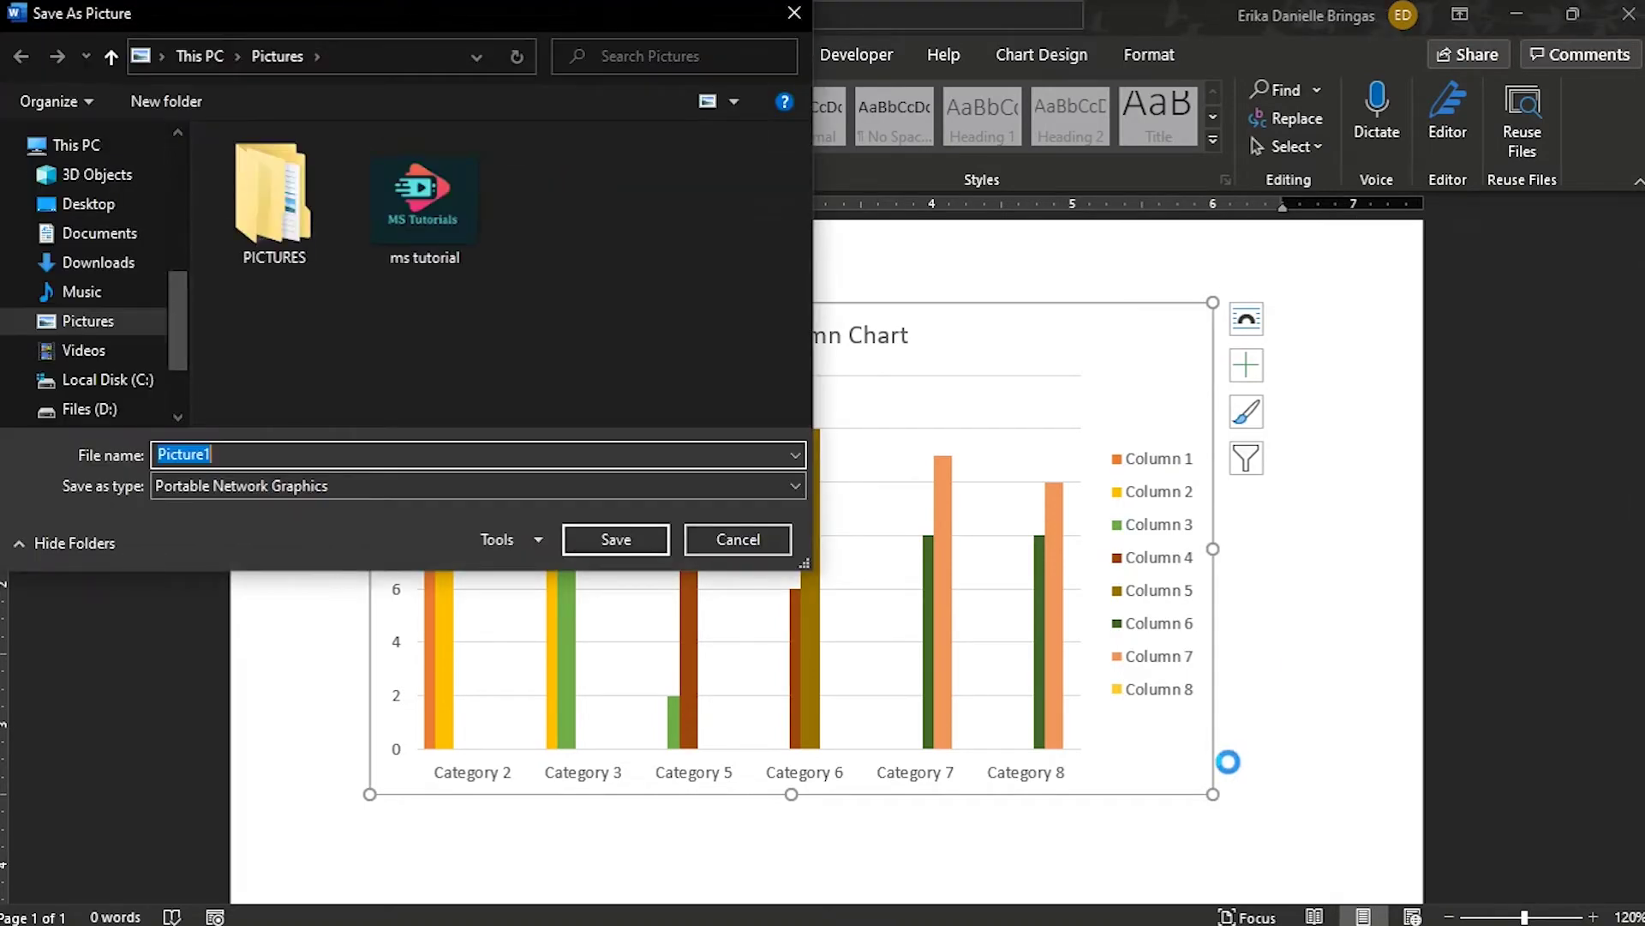
{"action": "left_click", "coordinate": [424, 486]}
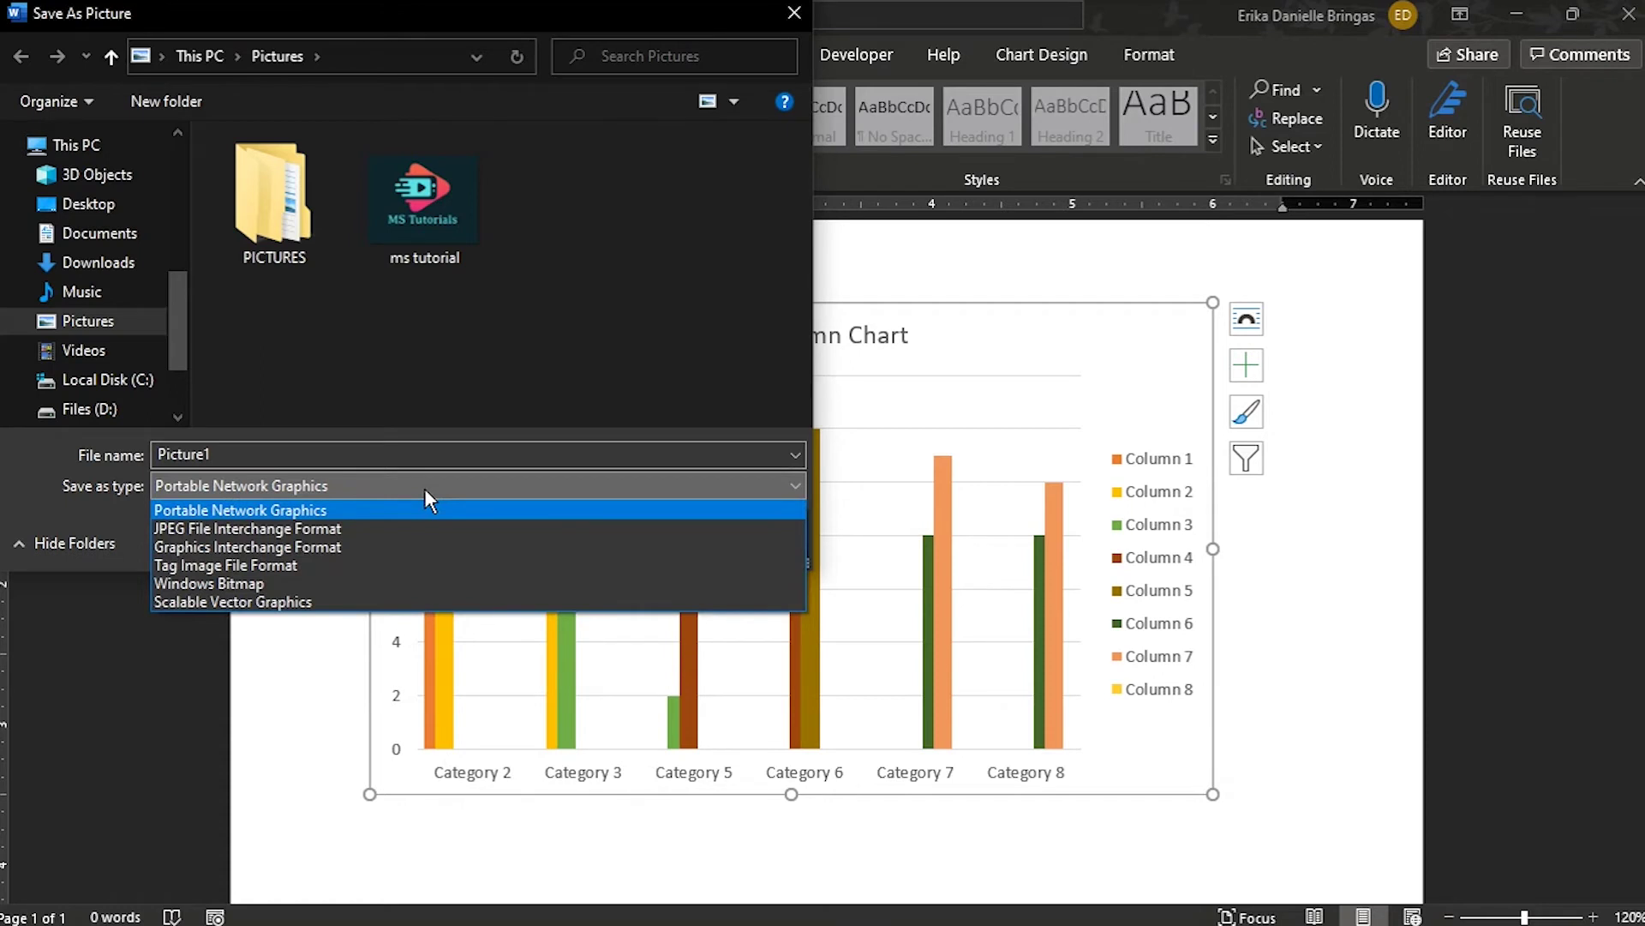
{"action": "left_click", "coordinate": [428, 532]}
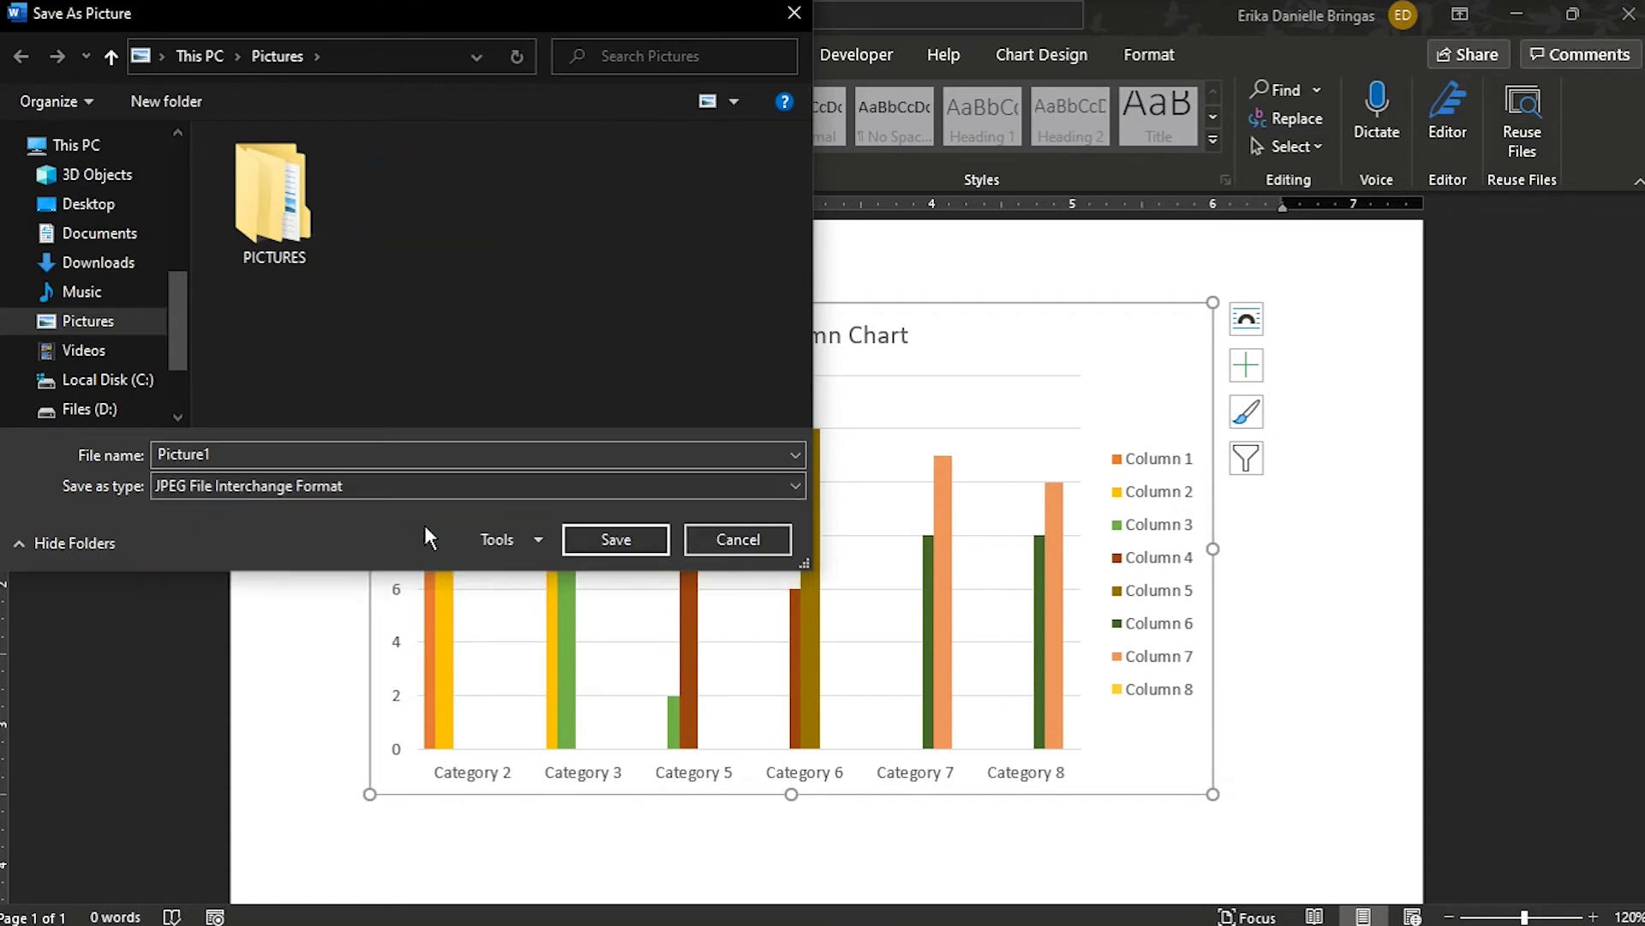
{"action": "left_click", "coordinate": [501, 455]}
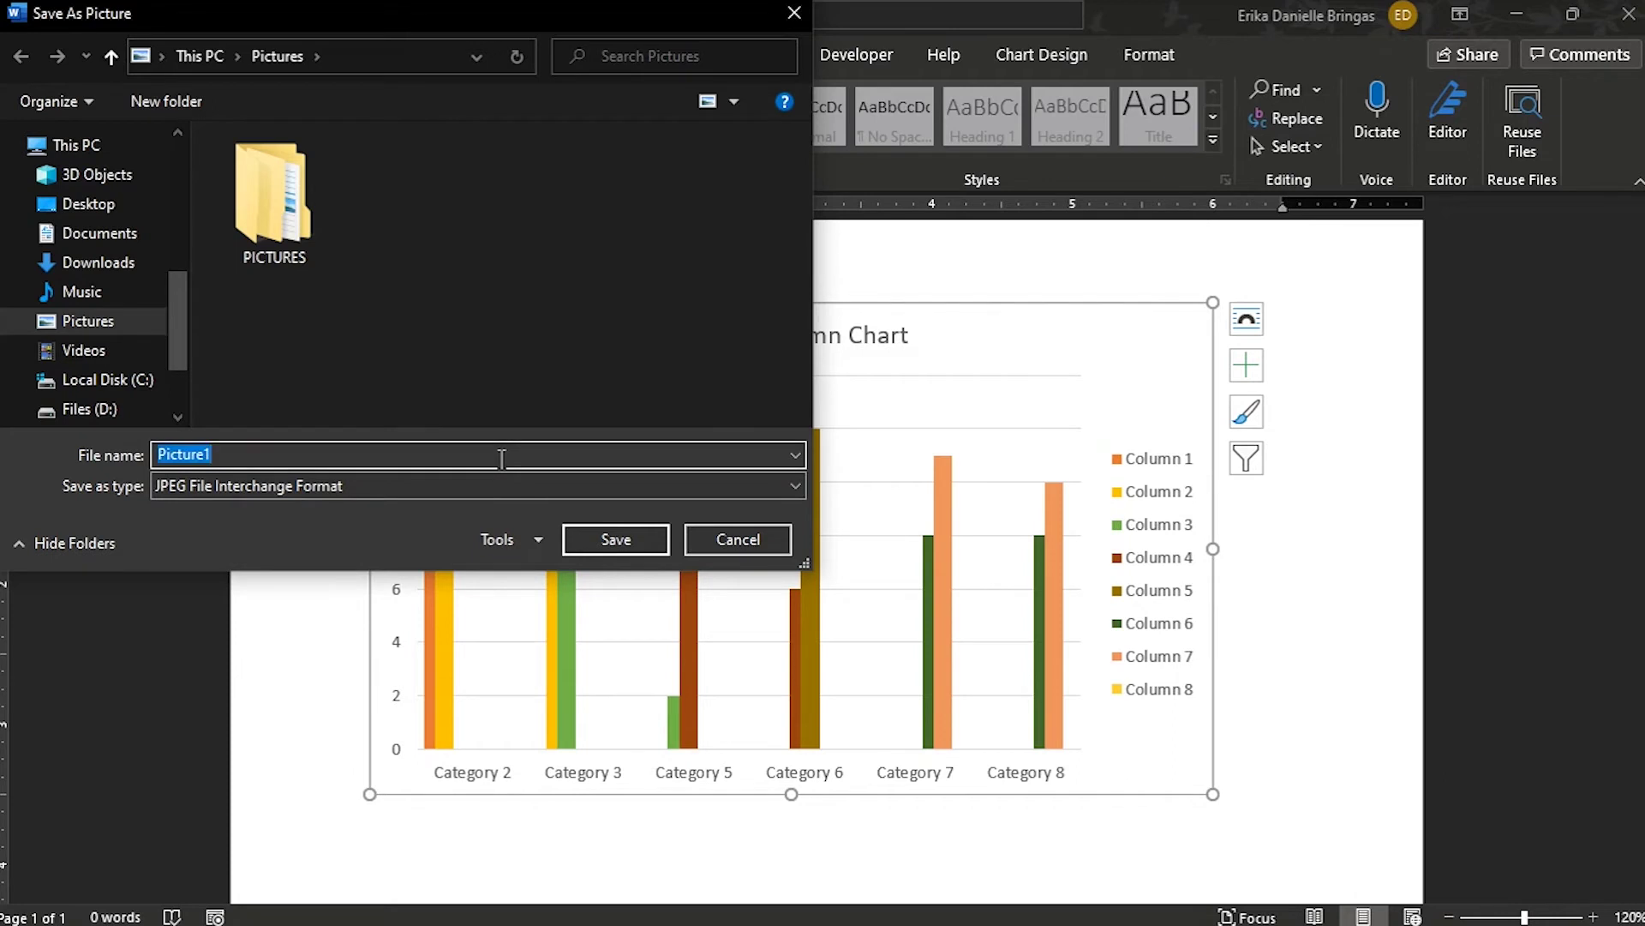
{"action": "type", "text": "Simple Column"}
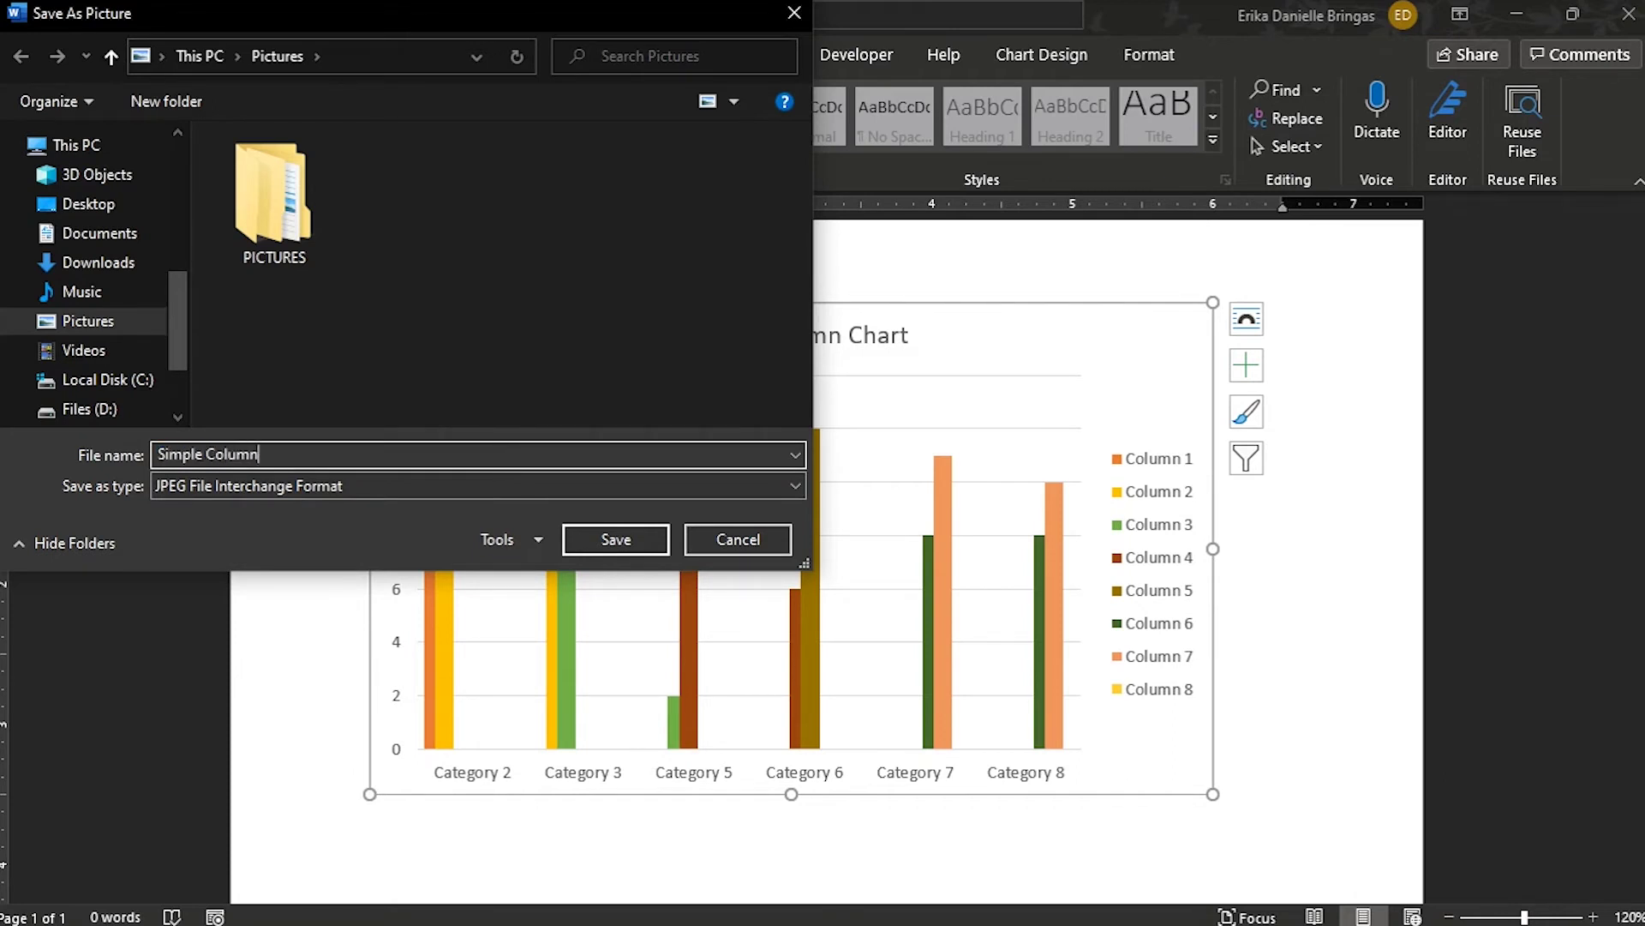
{"action": "type", "text": " Chart"}
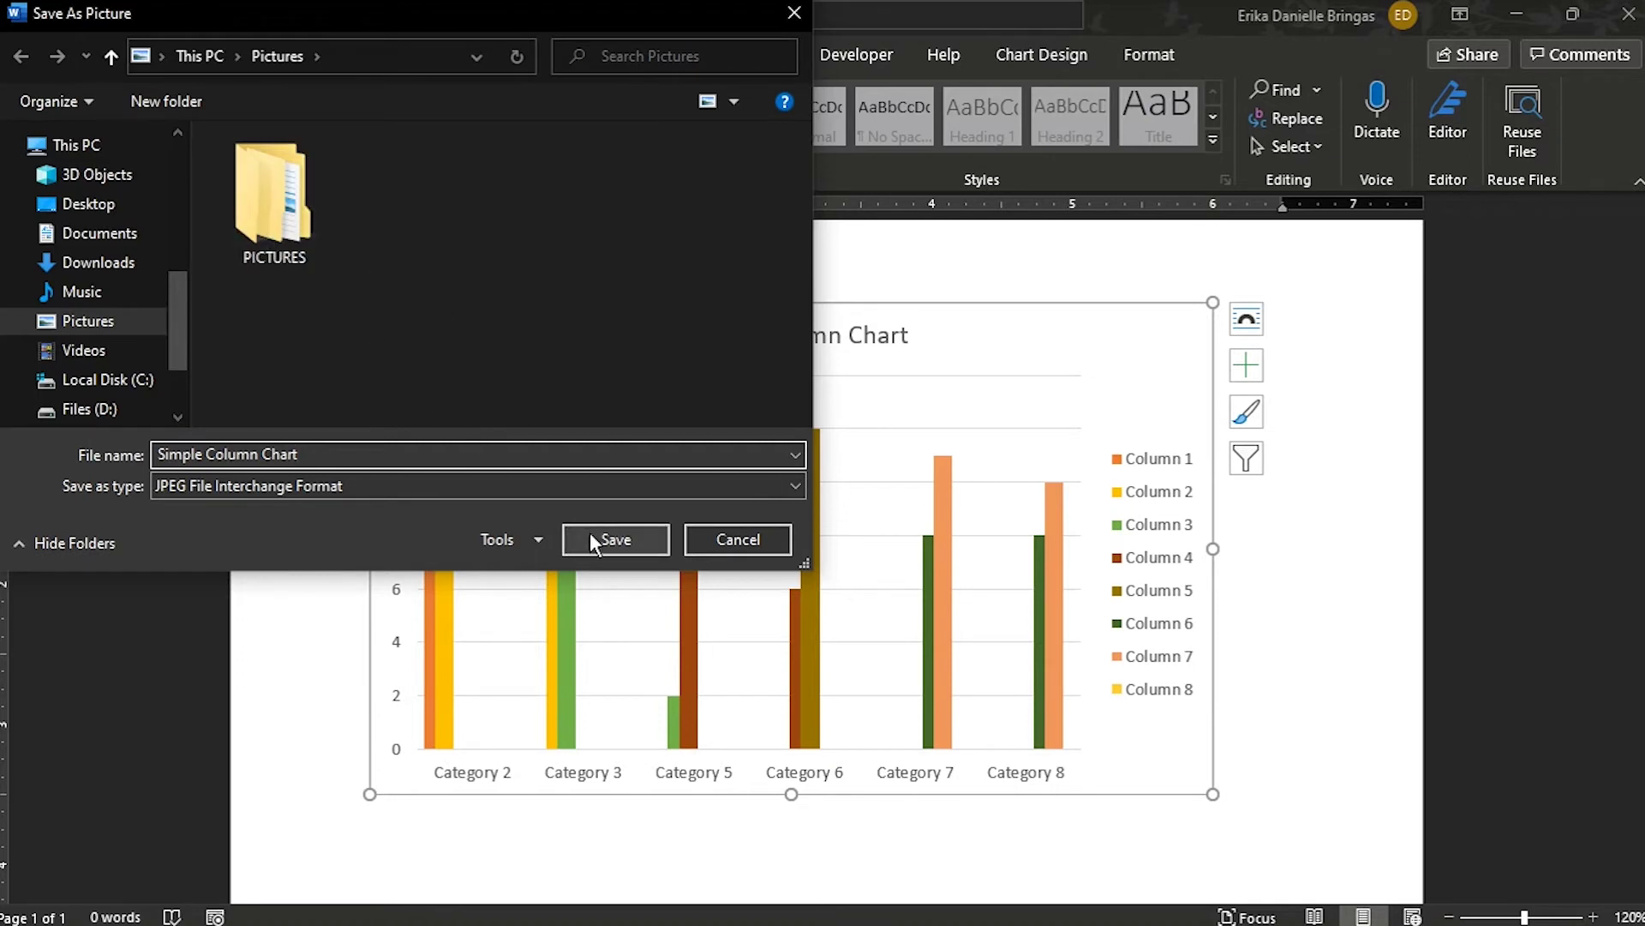
{"action": "left_click", "coordinate": [589, 534]}
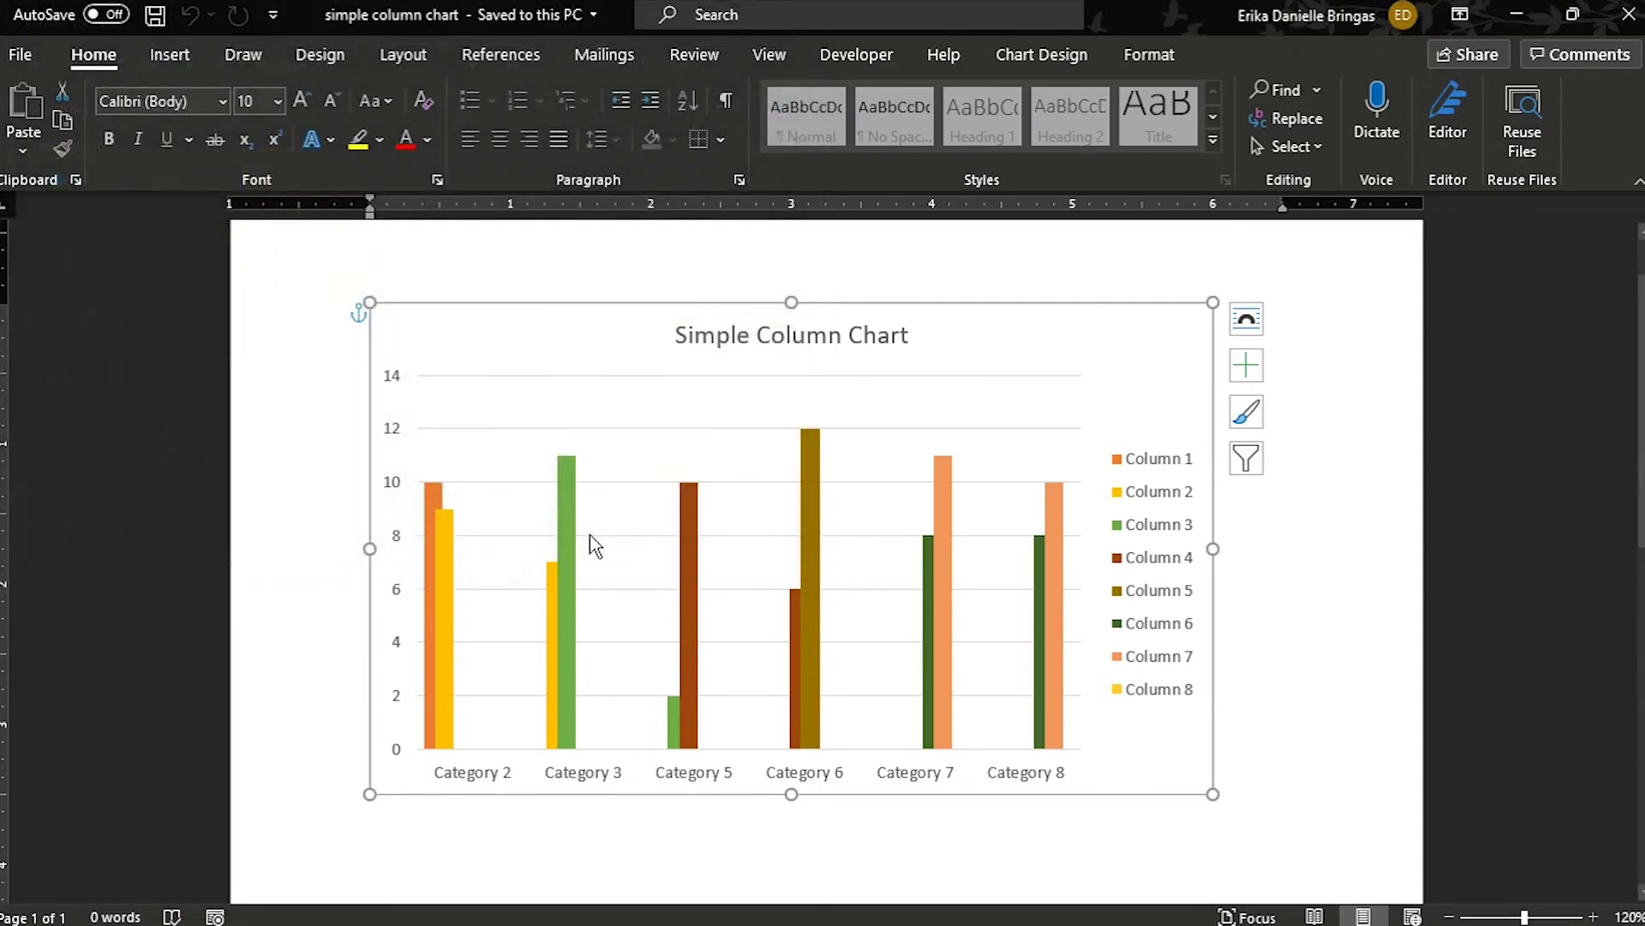